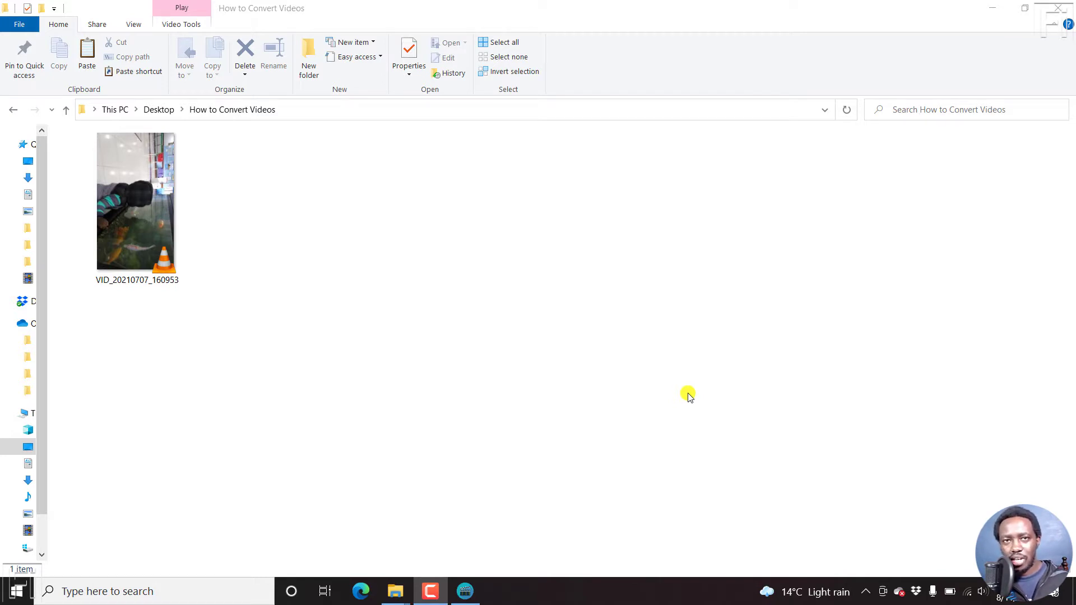
Step: Select VID_20210707_160953.mp4 in the How to Convert Videos folder
left_click(147, 241)
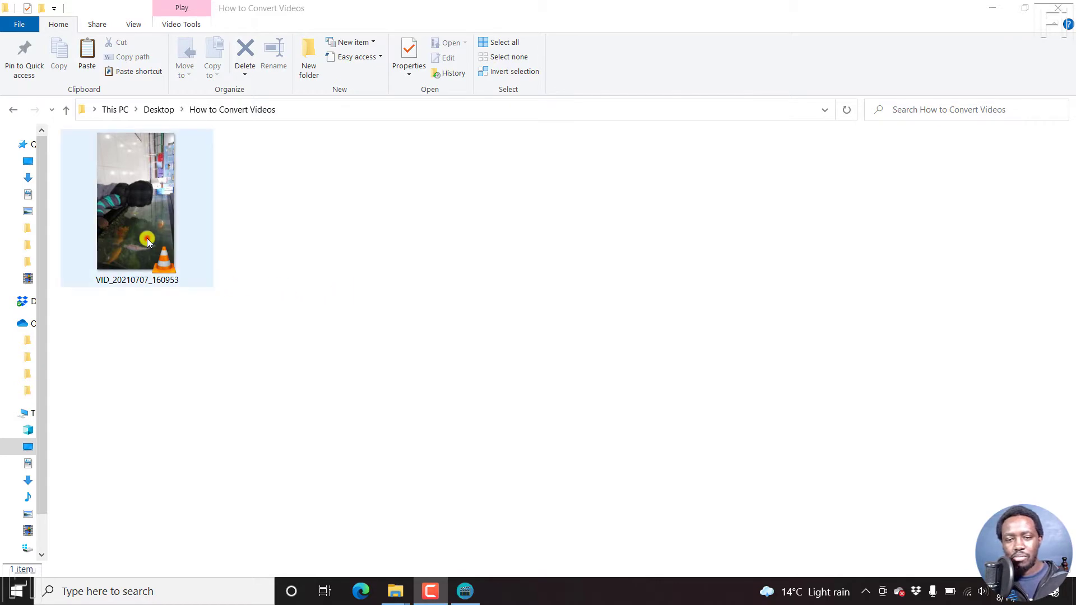
double_click(147, 241)
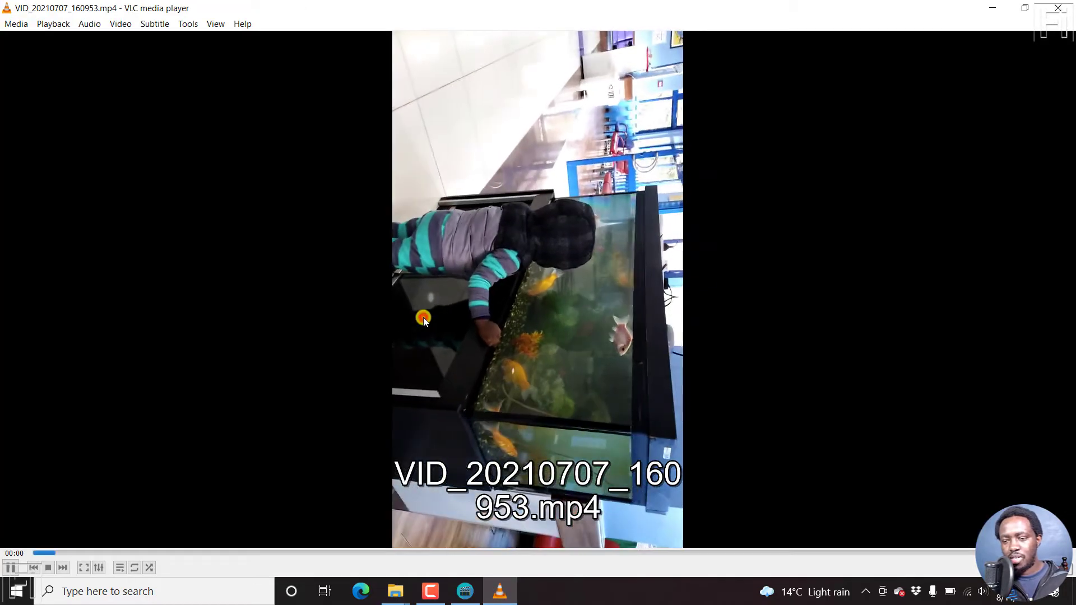
left_click(423, 317)
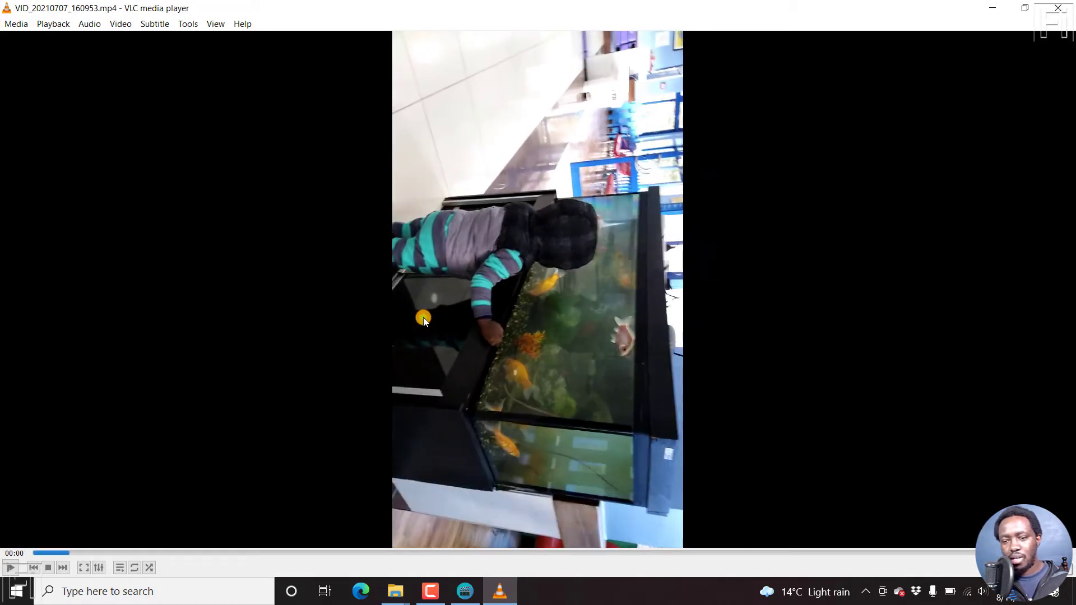
left_click(488, 435)
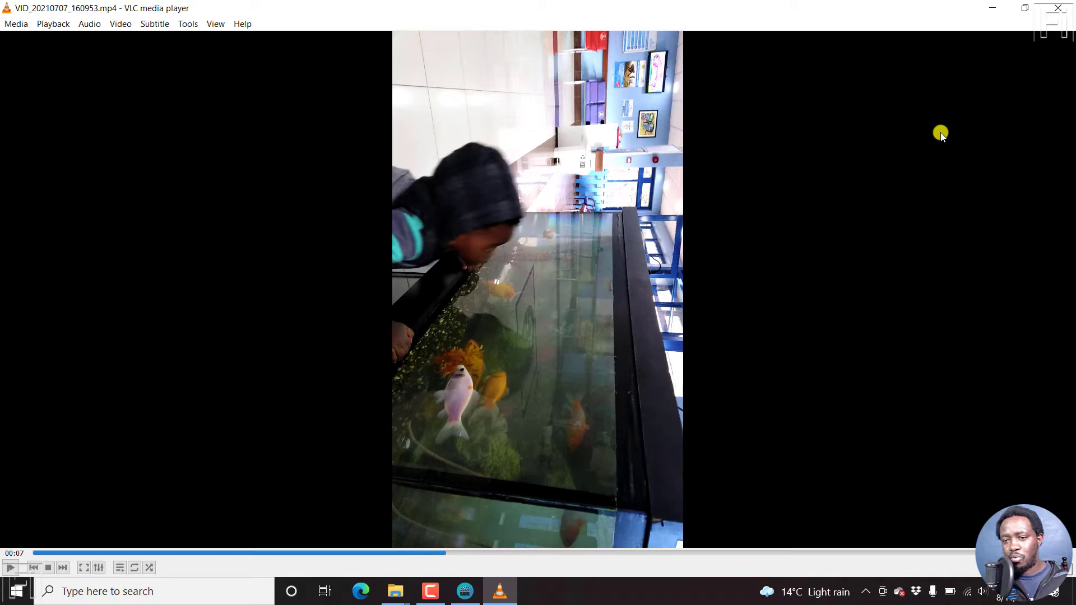
Step: Close VLC, clear the file selection, and bring up the empty LosslessCut window
left_click(1058, 8)
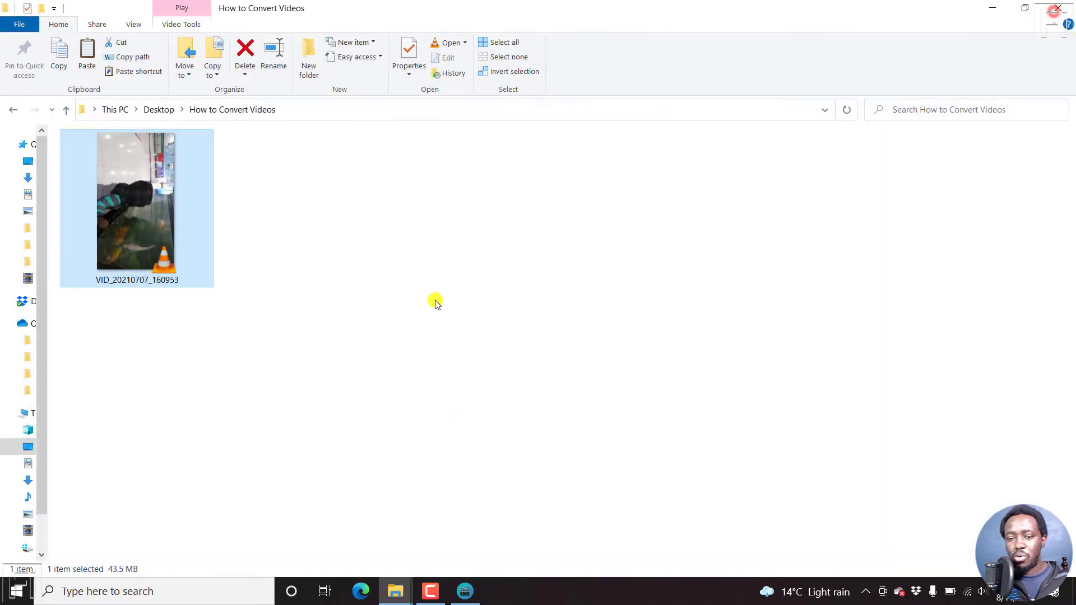
left_click(436, 303)
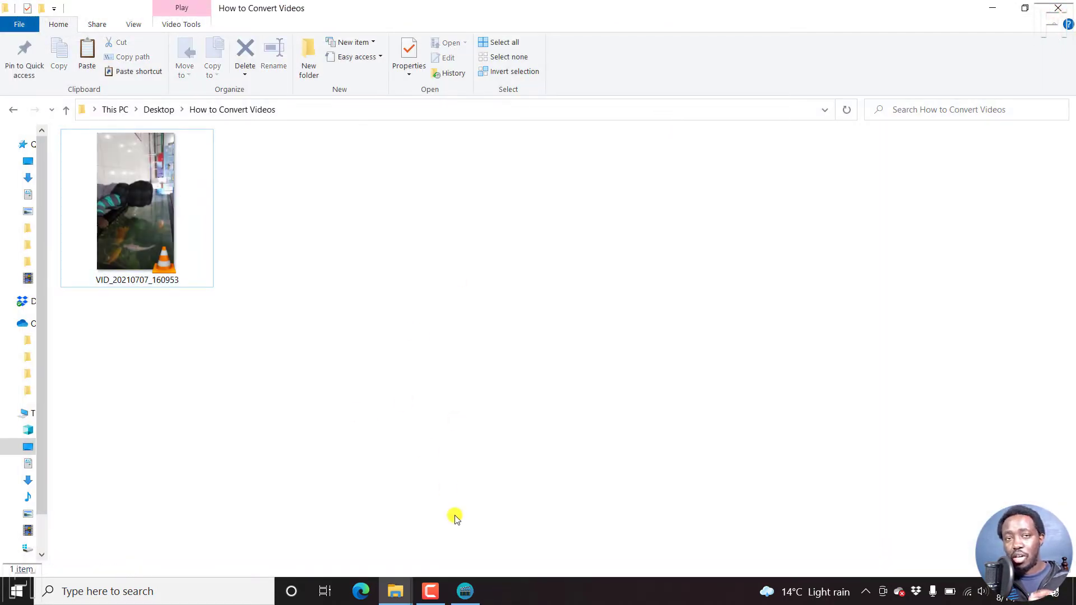
left_click(465, 592)
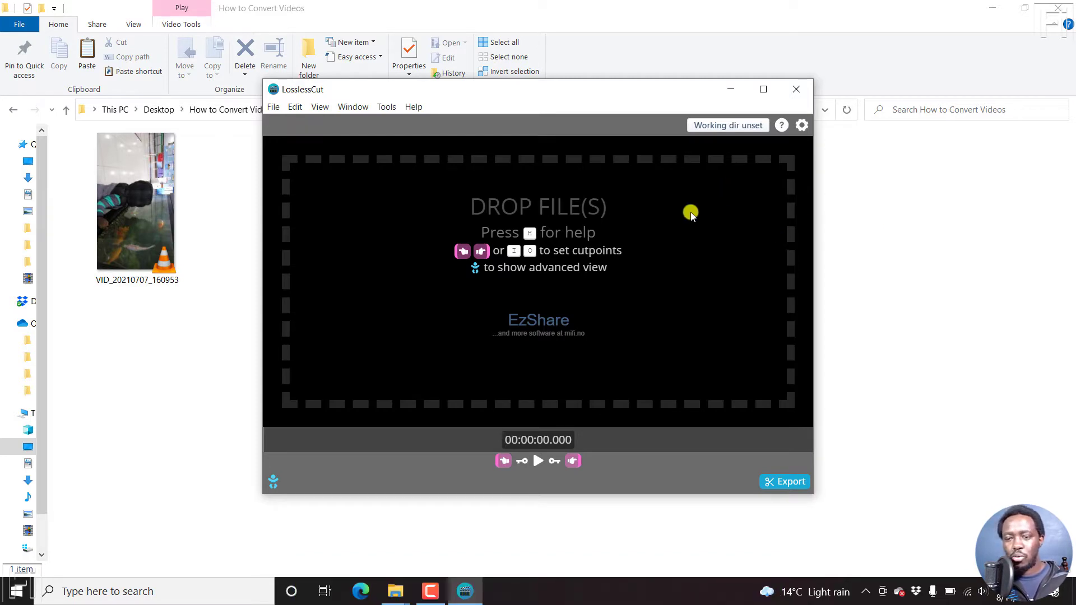
Step: Drag VID_20210707_160953.mp4 into LosslessCut, loading it as one 18-second, 535-frame segment
left_click_drag(202, 256, 484, 250)
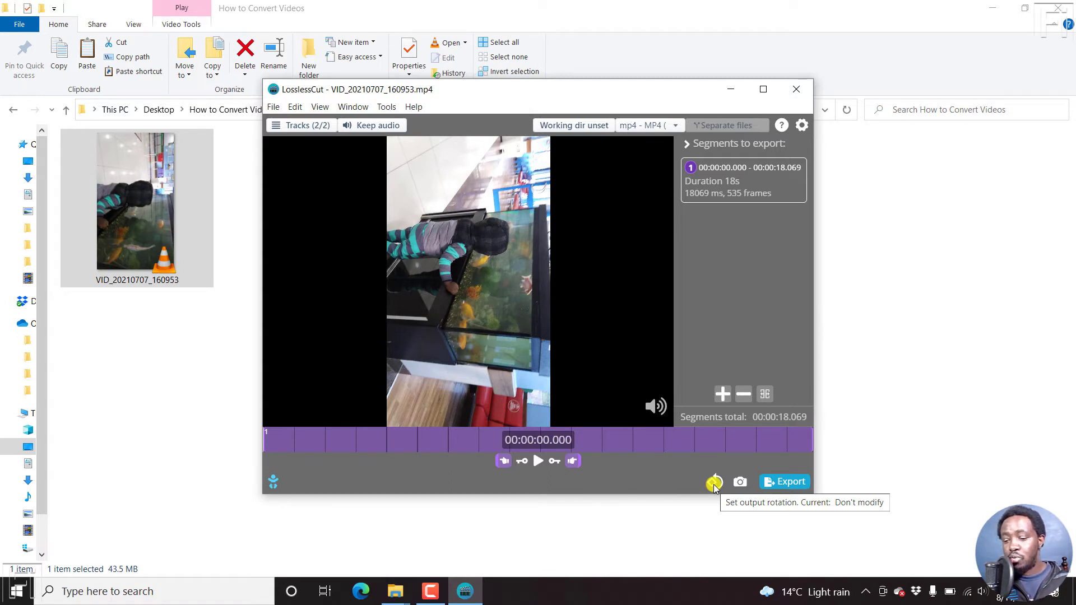
Step: Change the clip's output rotation with the Set output rotation button so it previews in landscape
left_click(714, 484)
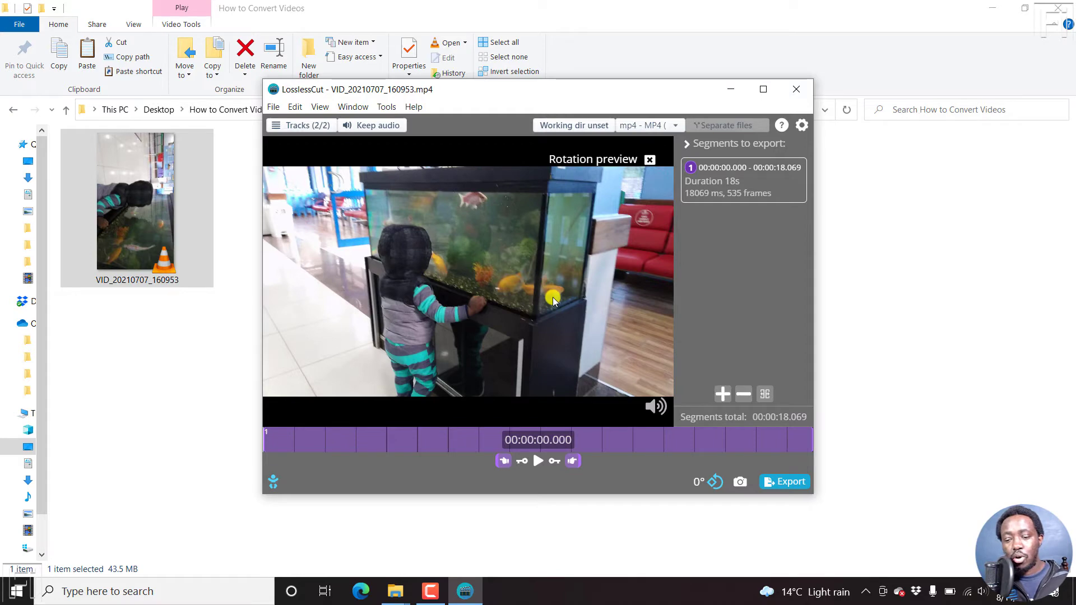
Step: In the export options keep mp4 as the output format and show the h264/aac track list
left_click(793, 482)
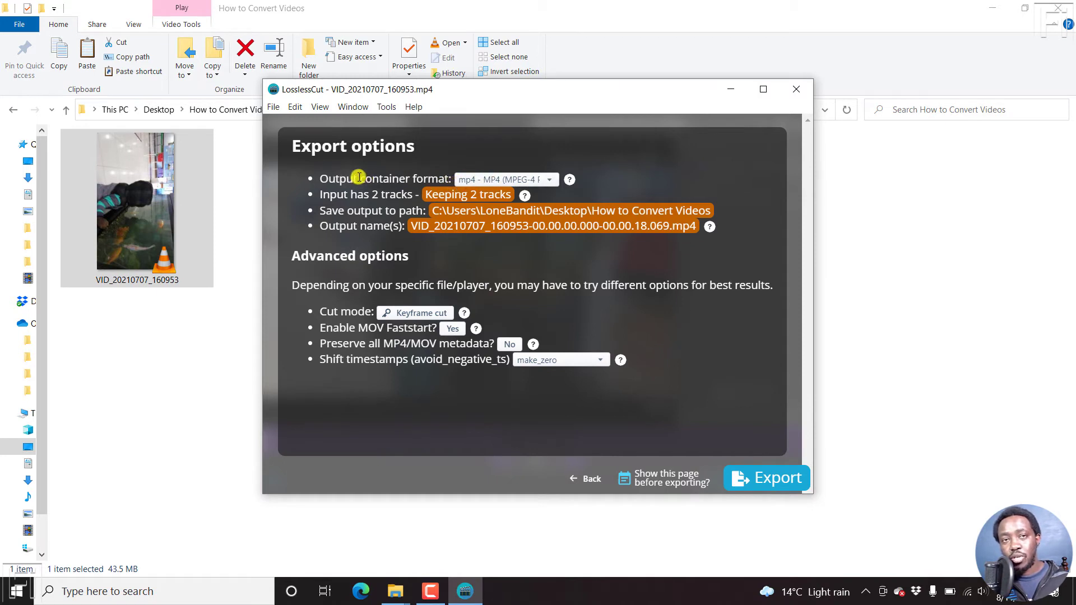
left_click(552, 181)
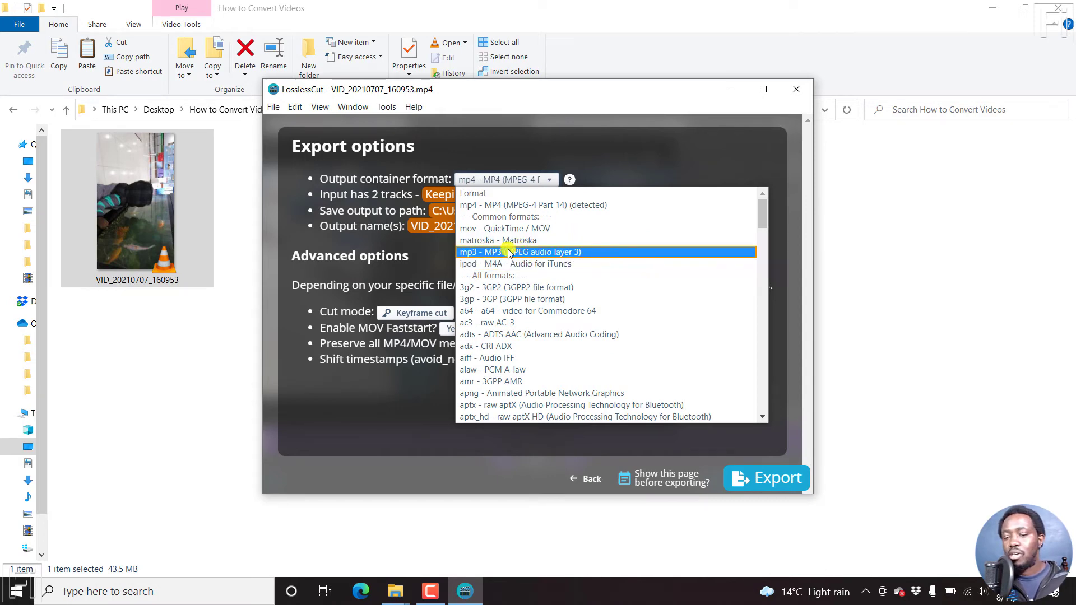
left_click(480, 139)
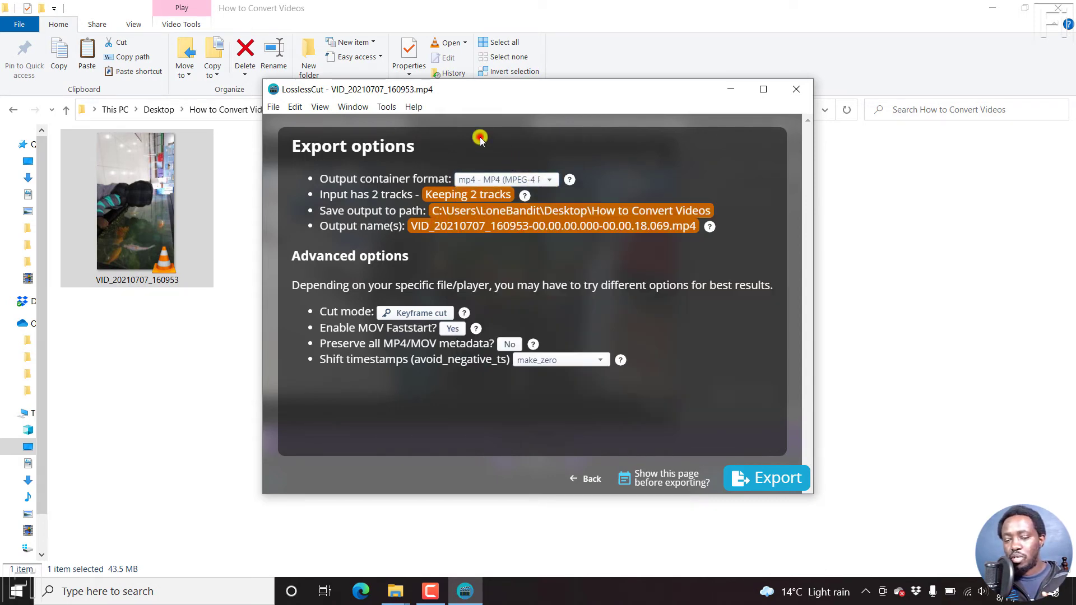
left_click(473, 196)
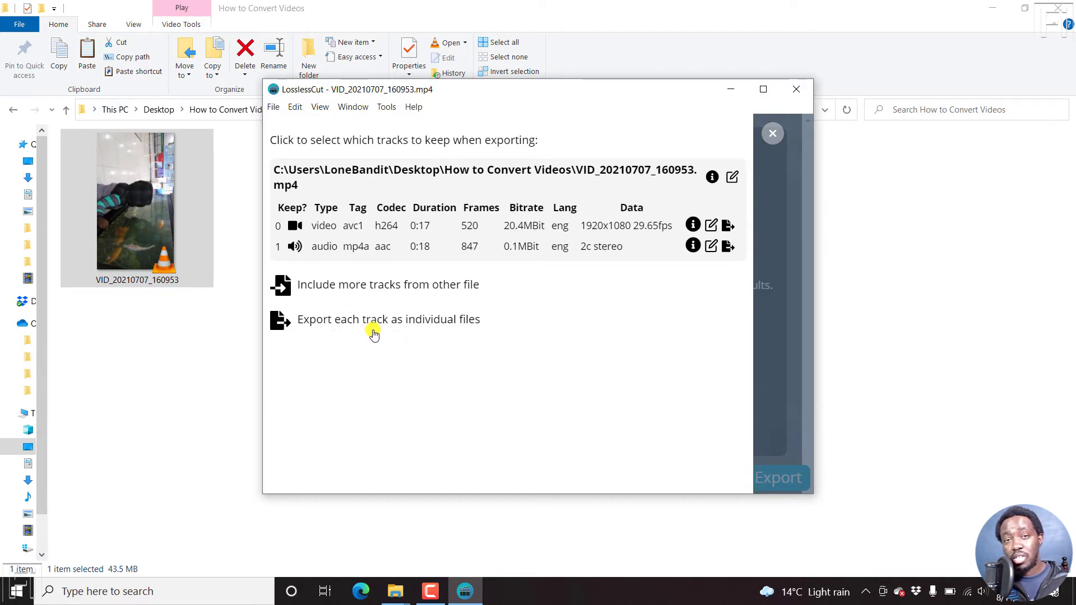
Step: Return to LosslessCut and close the track list, keeping both tracks for the MP4 export
left_click(173, 224)
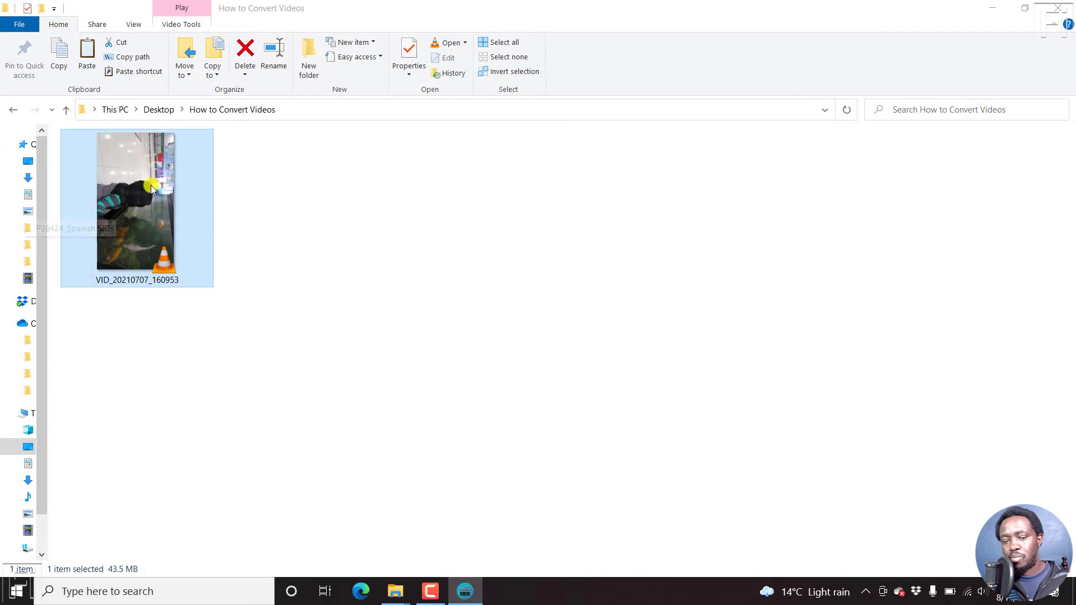
left_click(467, 591)
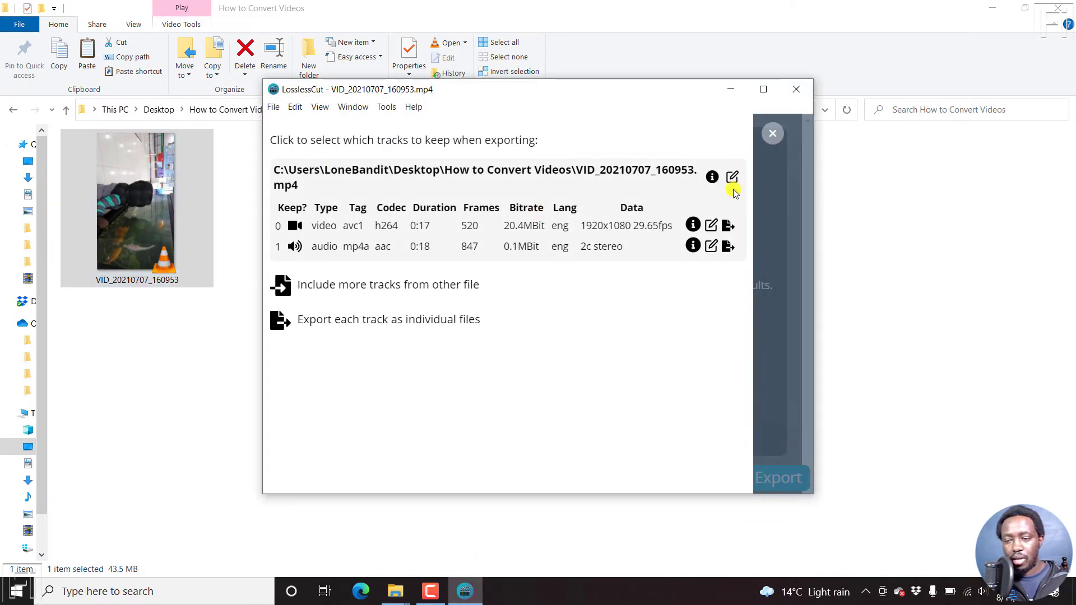
left_click(773, 133)
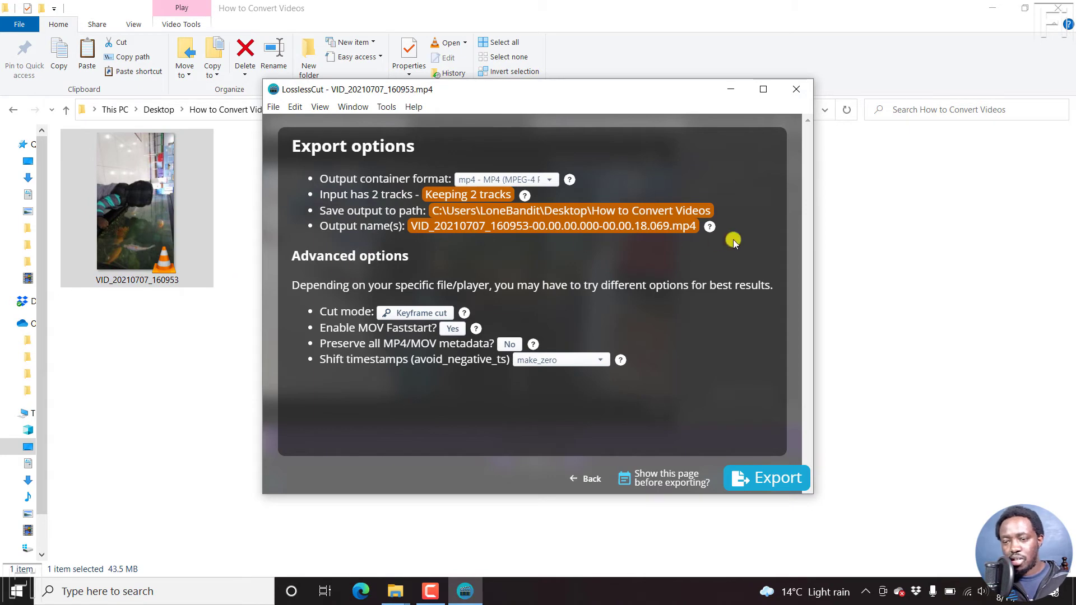
left_click(650, 210)
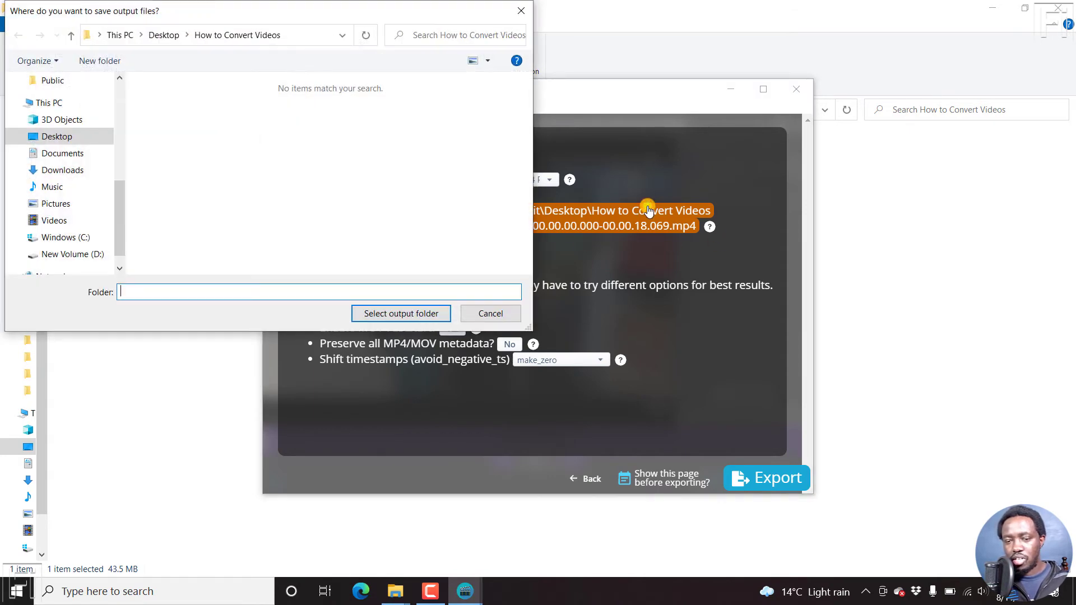
left_click(526, 11)
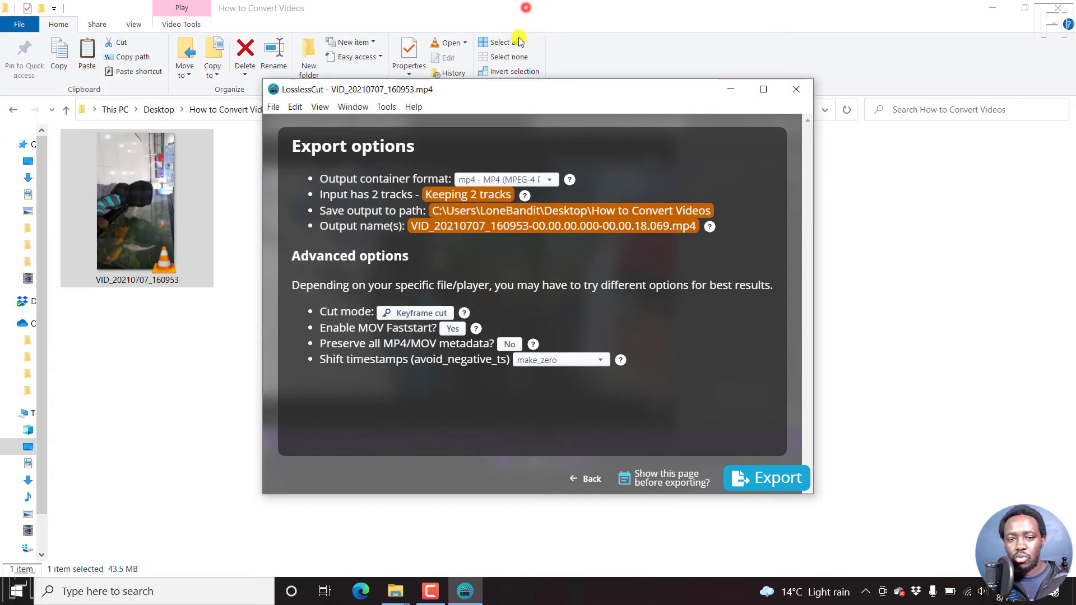
left_click(549, 226)
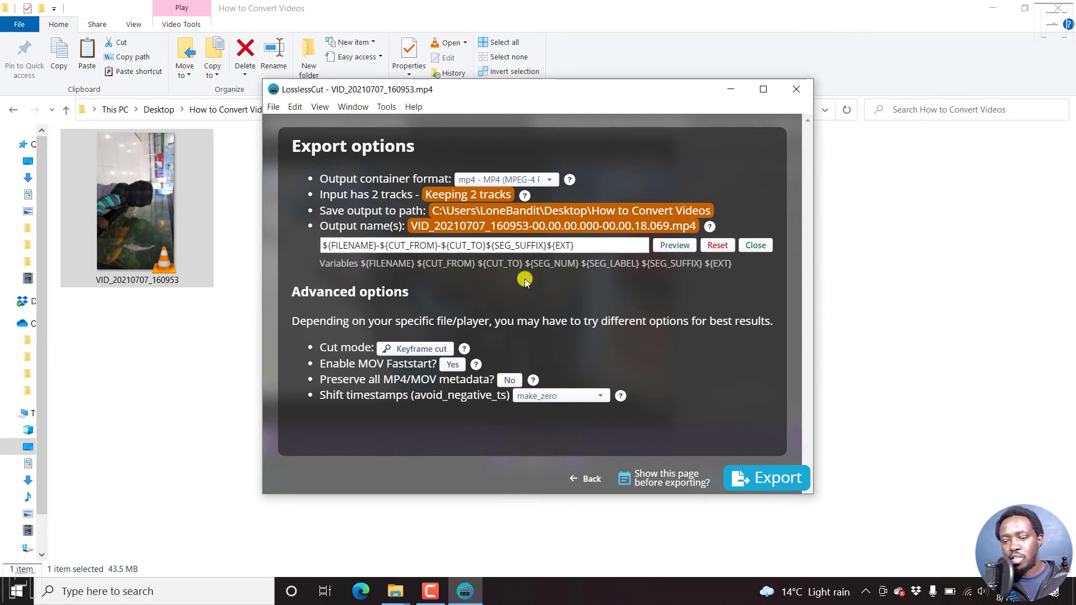
left_click(765, 246)
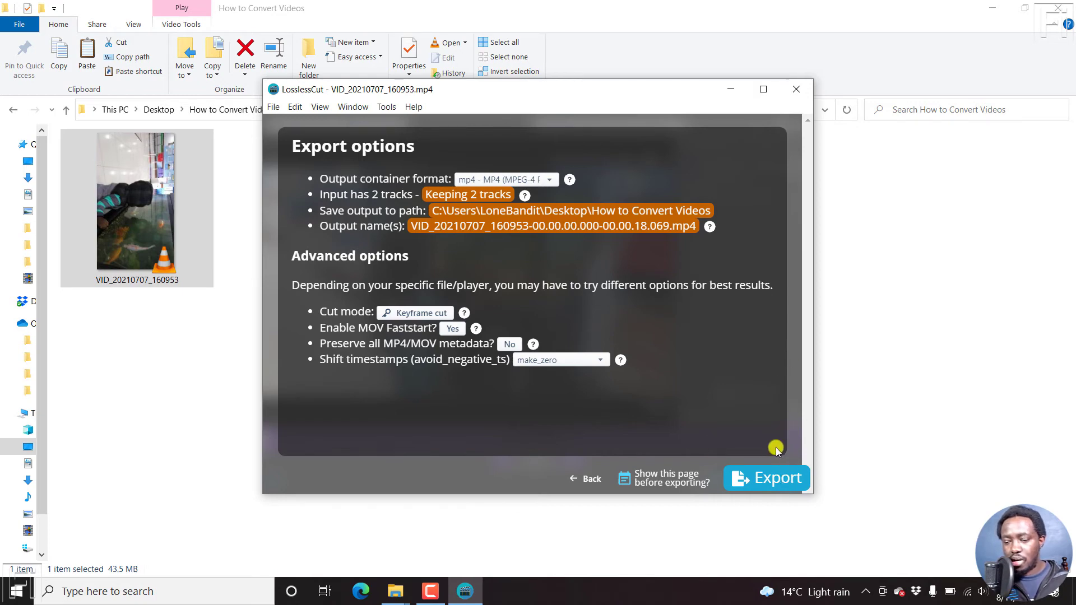
Step: Export VID_20210707_160953-00.00.00.000-00.00.18.069.mp4, confirm it in the folder, then close LosslessCut
left_click(762, 474)
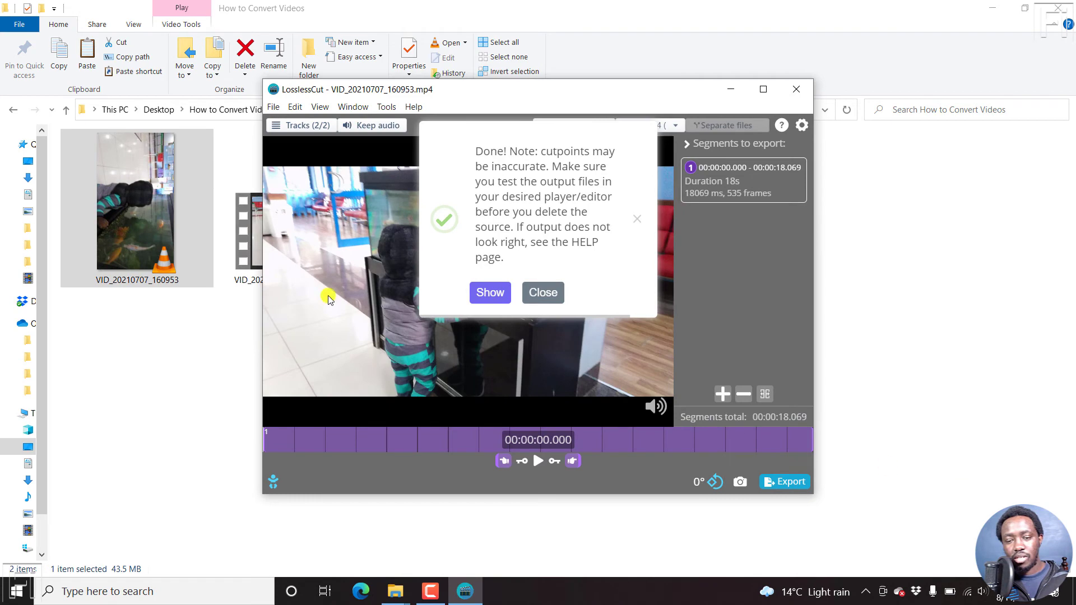
left_click(229, 356)
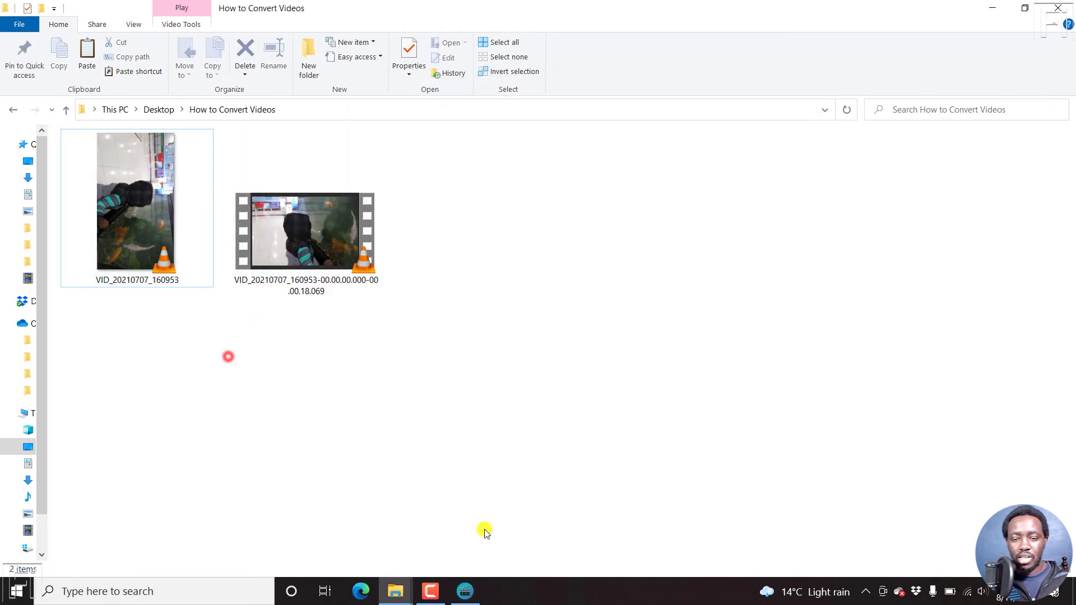
left_click(455, 596)
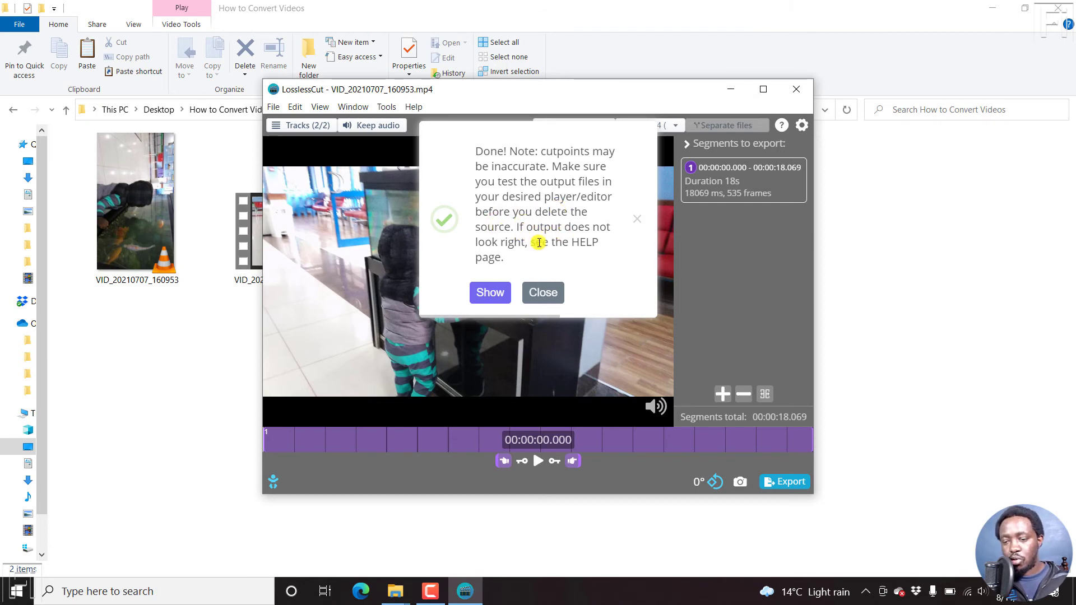
left_click(545, 293)
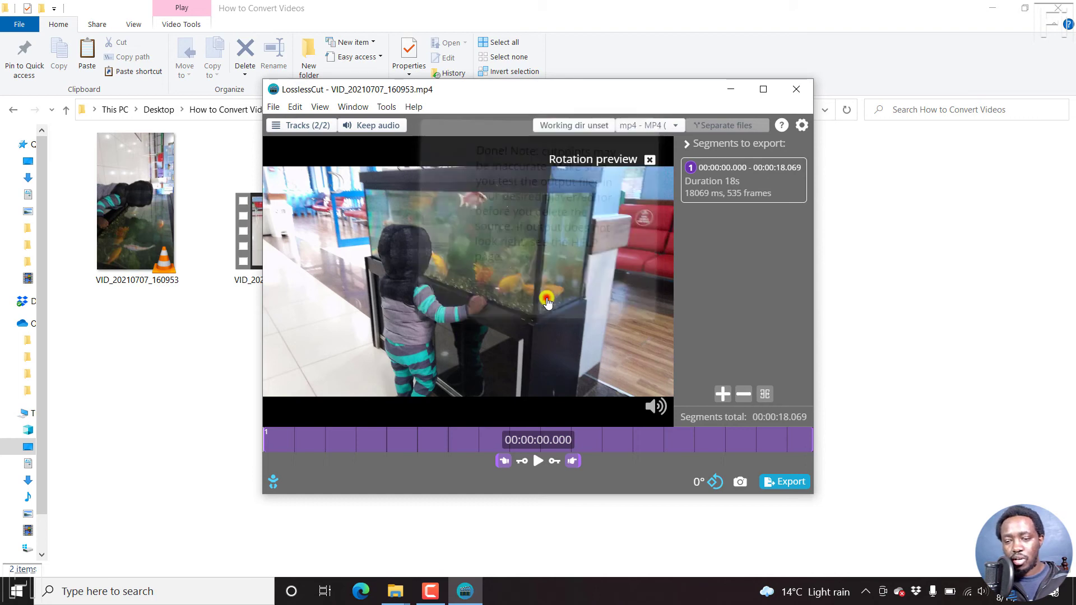
left_click(798, 90)
left_click(151, 242)
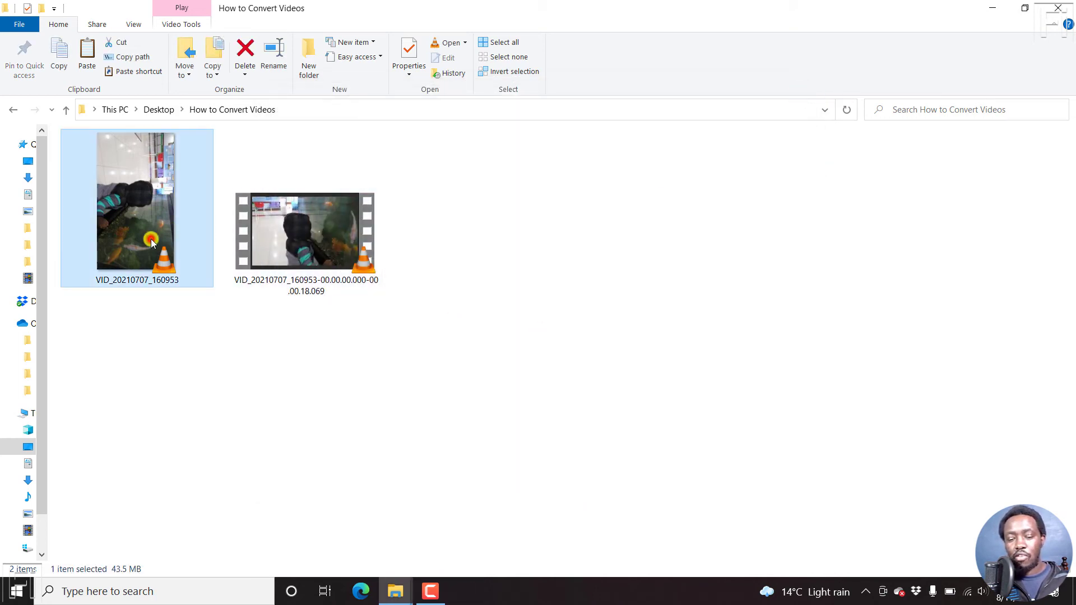
double_click(134, 237)
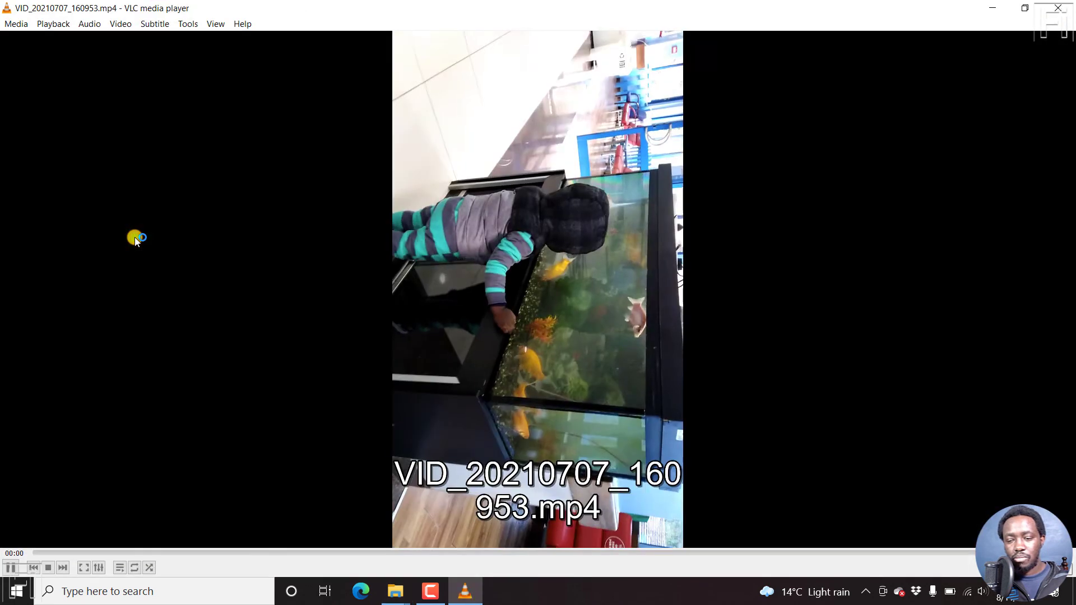
left_click(1058, 8)
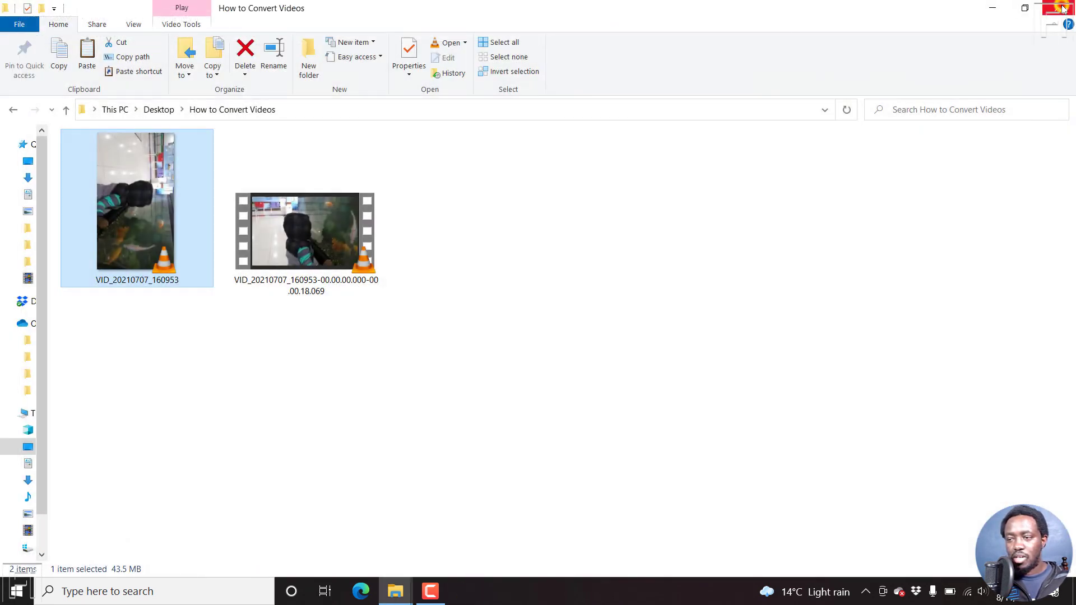
left_click(330, 219)
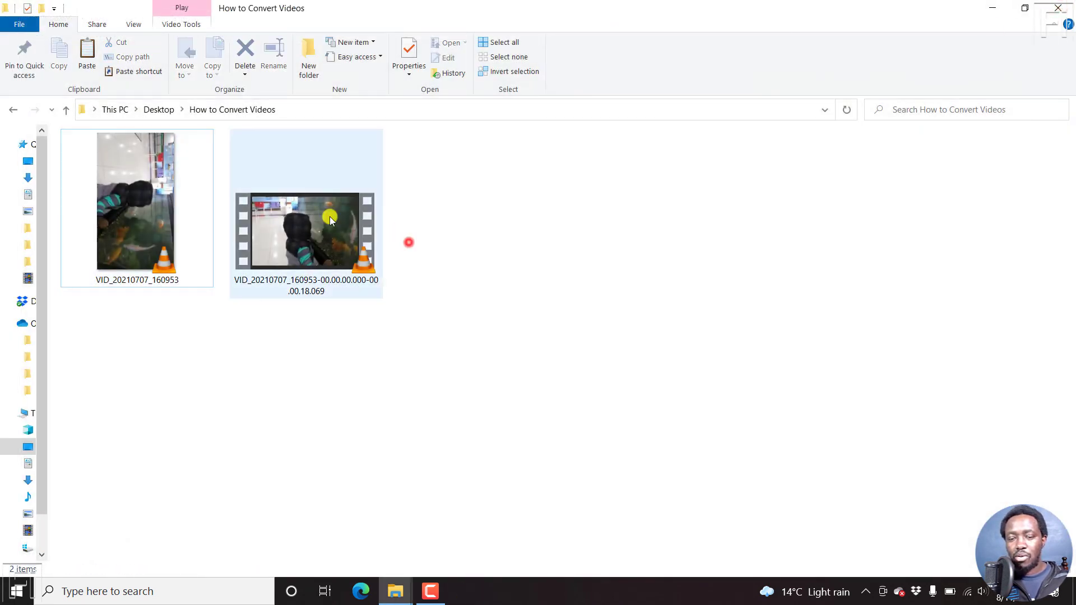
double_click(303, 235)
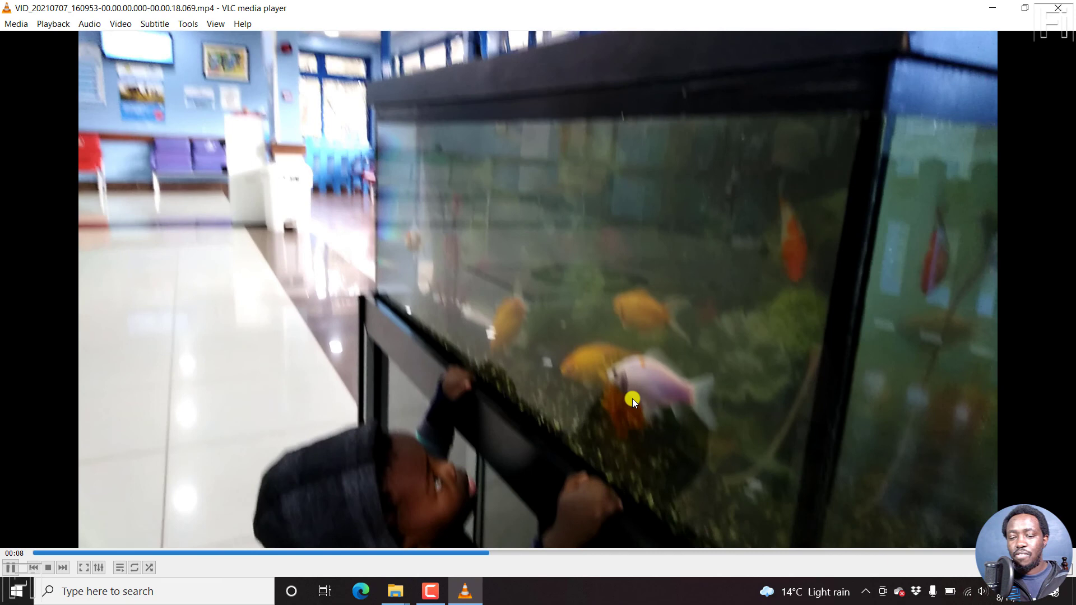
left_click(632, 399)
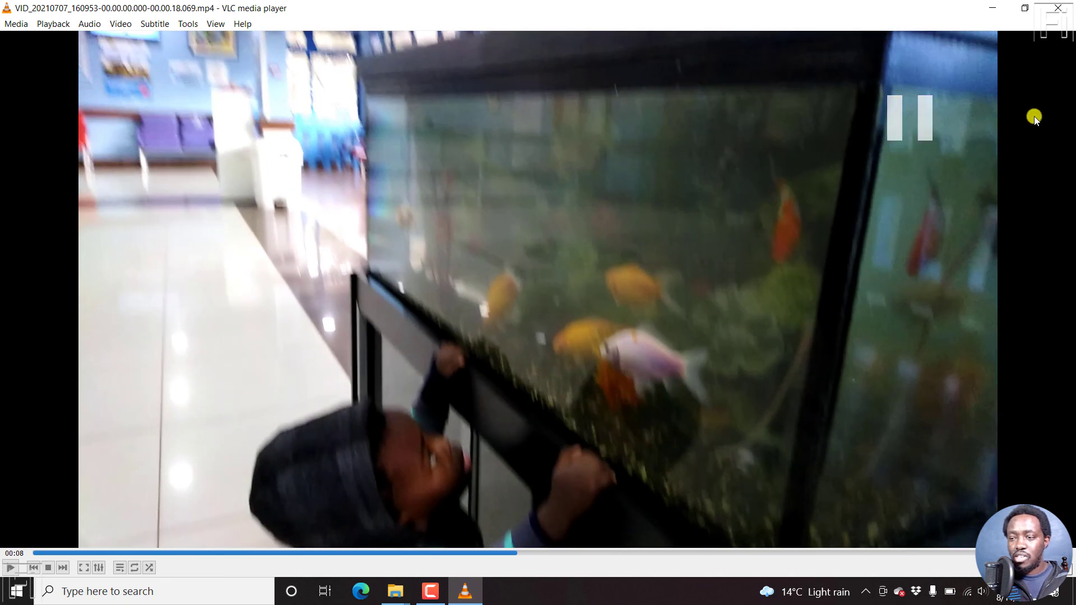
left_click(1061, 7)
left_click(607, 229)
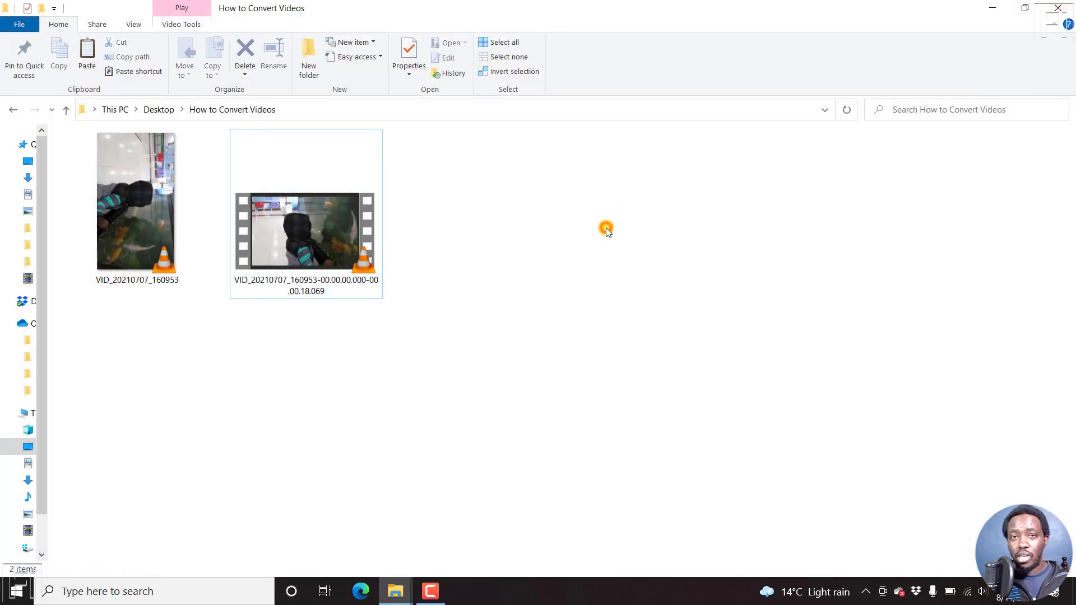